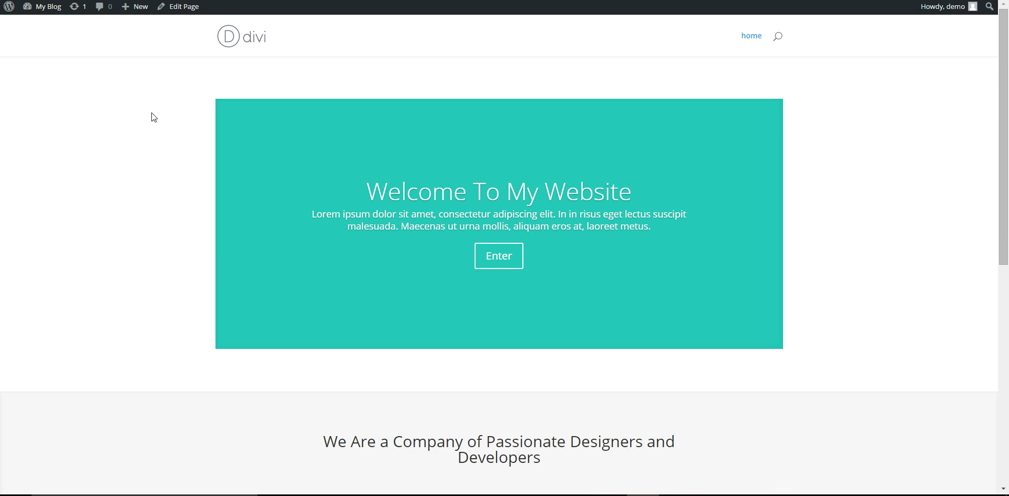
# Step: Scroll over the site's home page and reload it
pyautogui.scroll(-8, 152, 121)
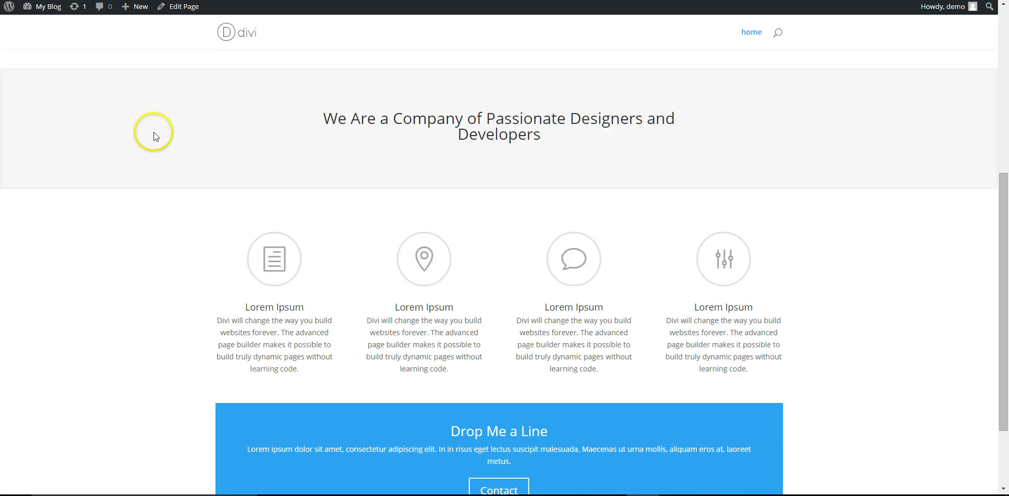
pyautogui.scroll(6, 166, 153)
pyautogui.scroll(-7, 172, 152)
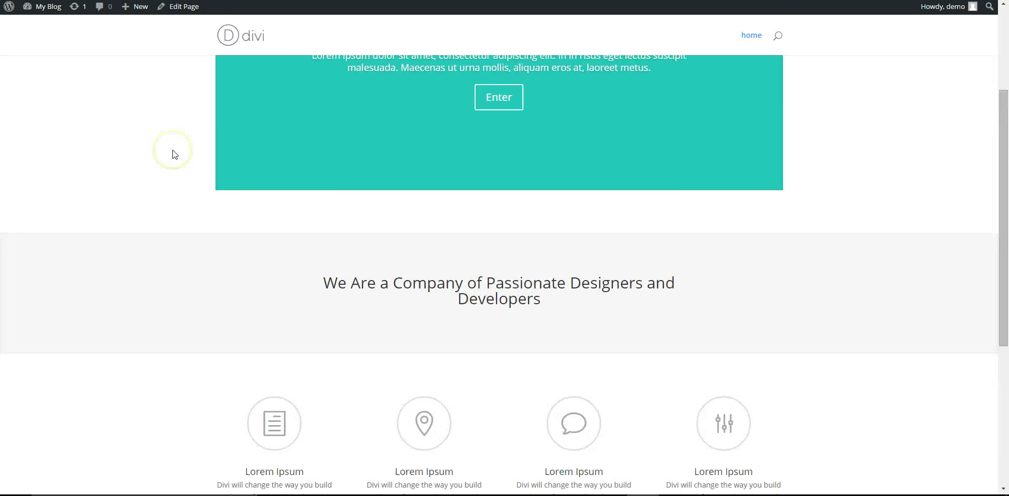
pyautogui.scroll(7, 172, 150)
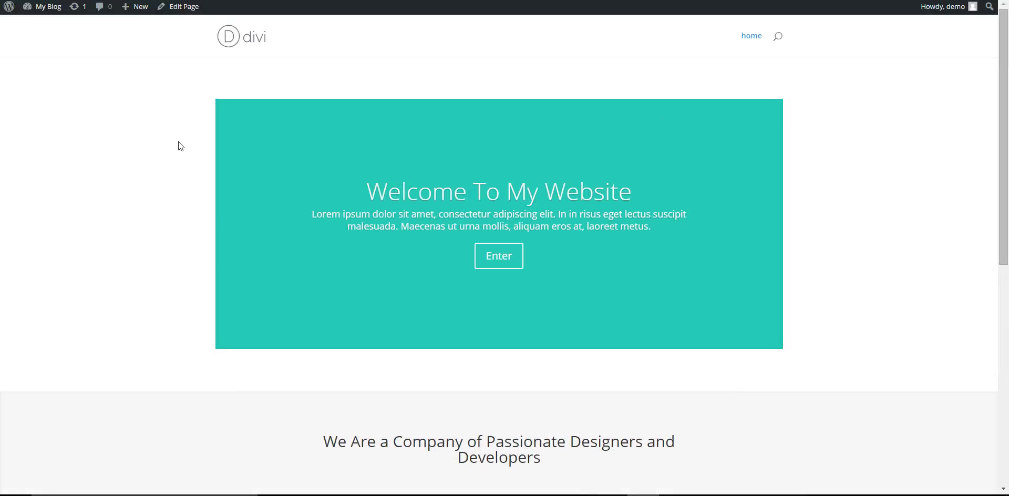
pyautogui.scroll(-8, 180, 144)
pyautogui.scroll(8, 210, 143)
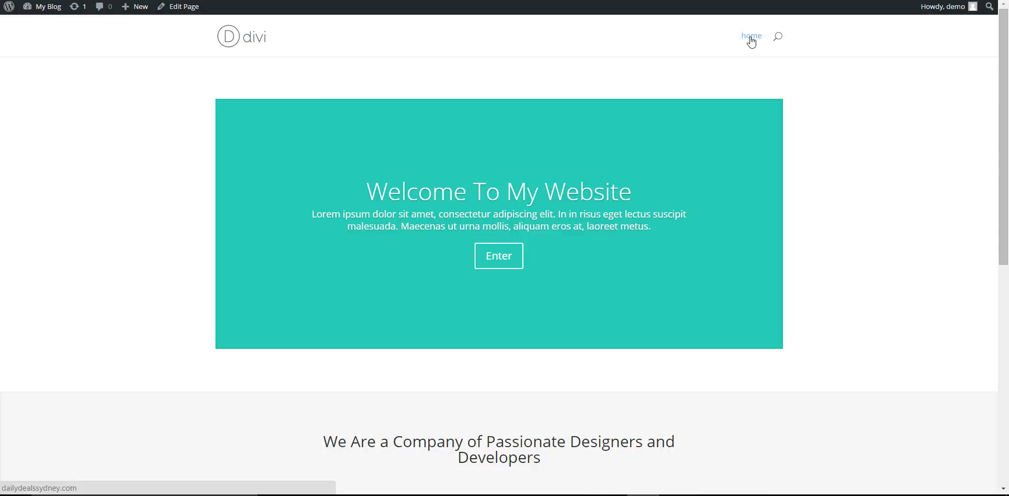
pyautogui.click(250, 37)
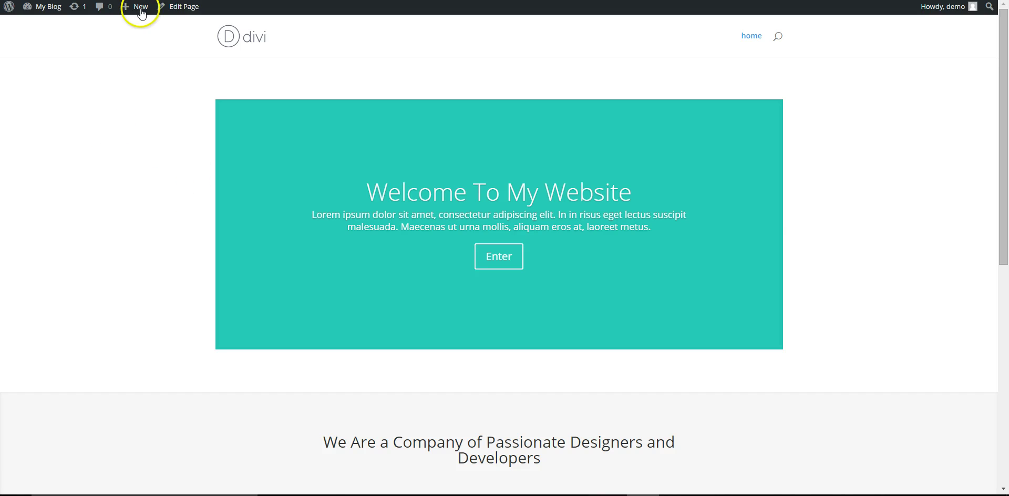
# Step: Create a new Divi Builder page titled About Us and open the layout library
pyautogui.moveTo(141, 13)
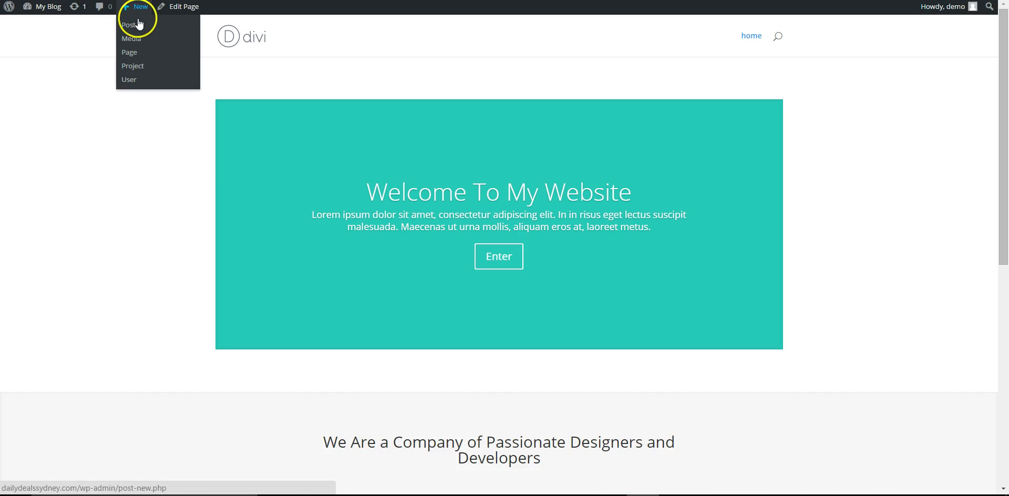
pyautogui.click(130, 53)
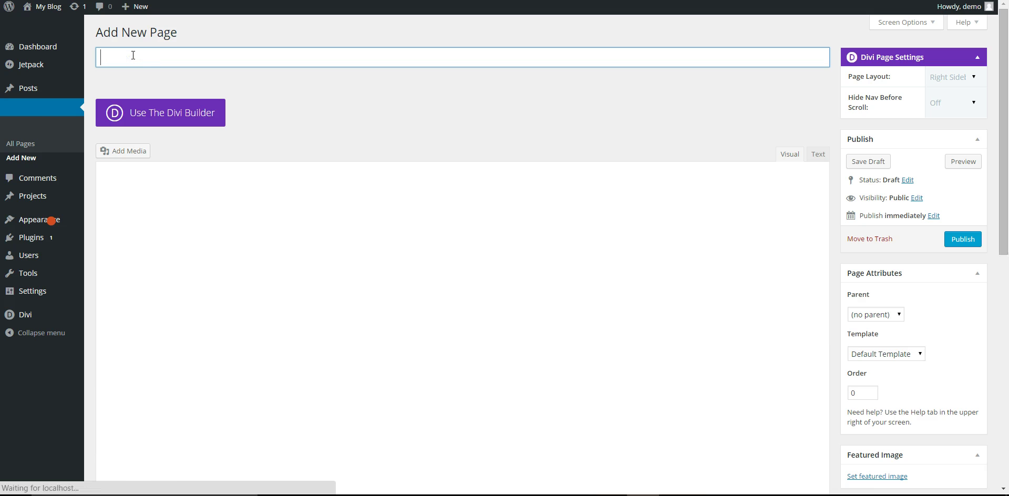
pyautogui.write('About Us')
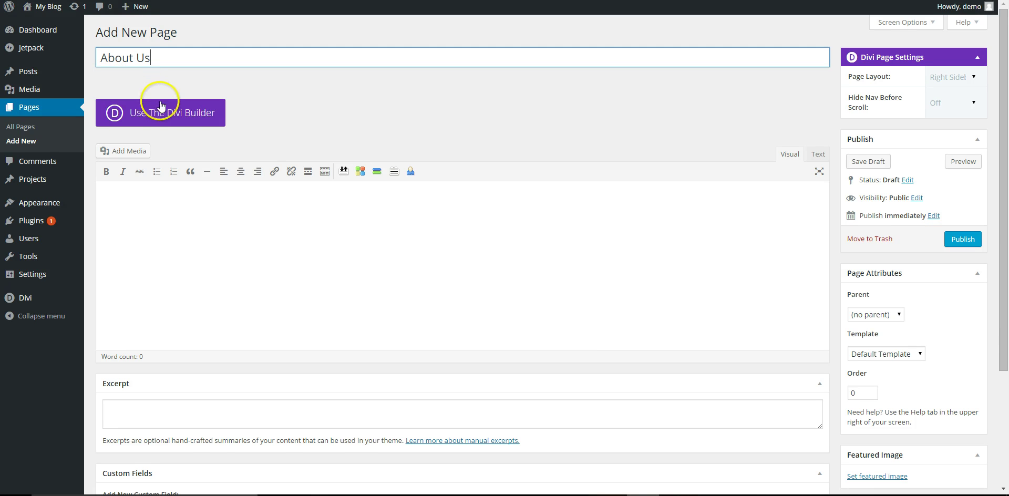
pyautogui.click(166, 118)
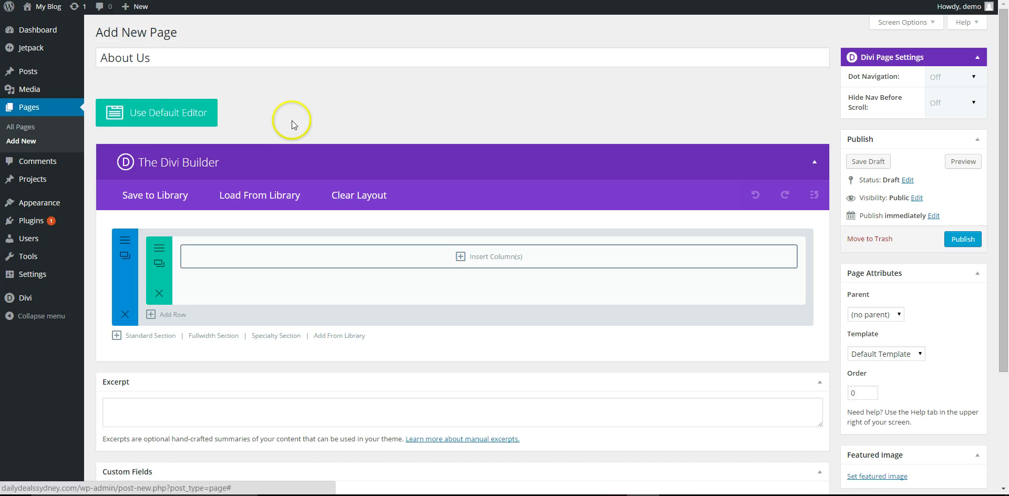
pyautogui.click(262, 197)
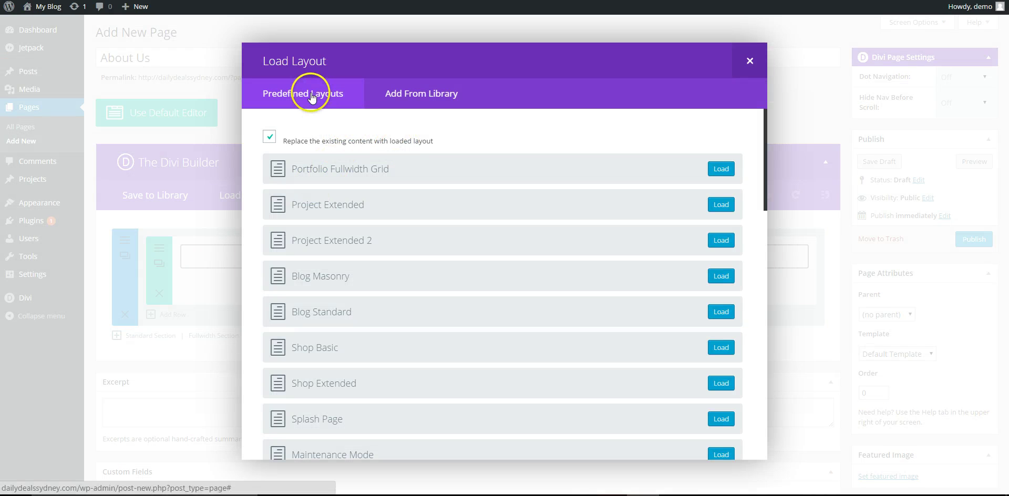
# Step: Load the predefined About Us layout with its slider, blurbs, bar counters and team members
pyautogui.scroll(-7, 448, 183)
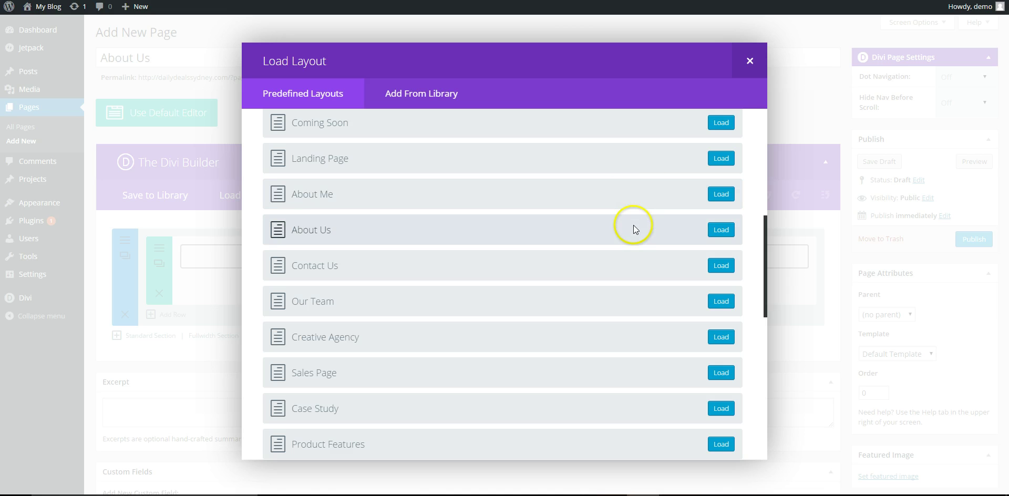
pyautogui.click(718, 235)
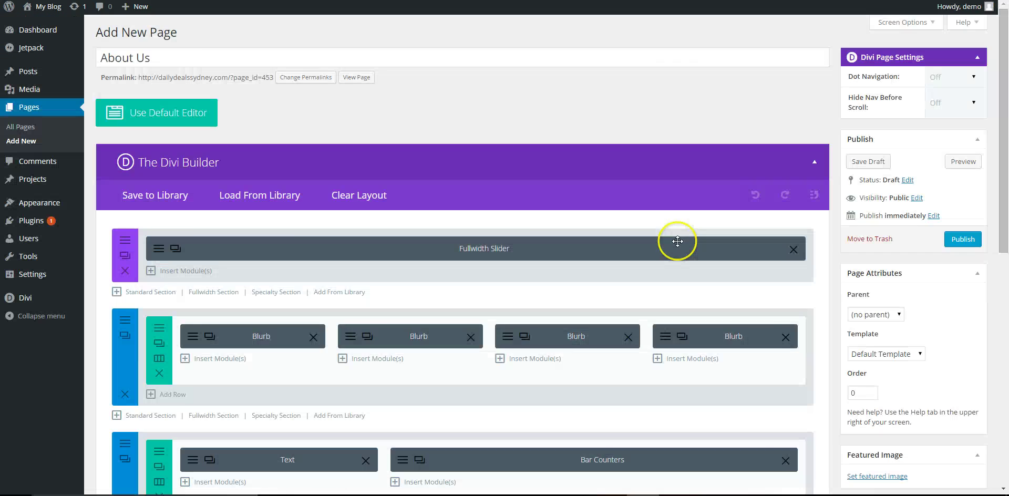
pyautogui.scroll(-2, 476, 213)
pyautogui.scroll(-4, 477, 216)
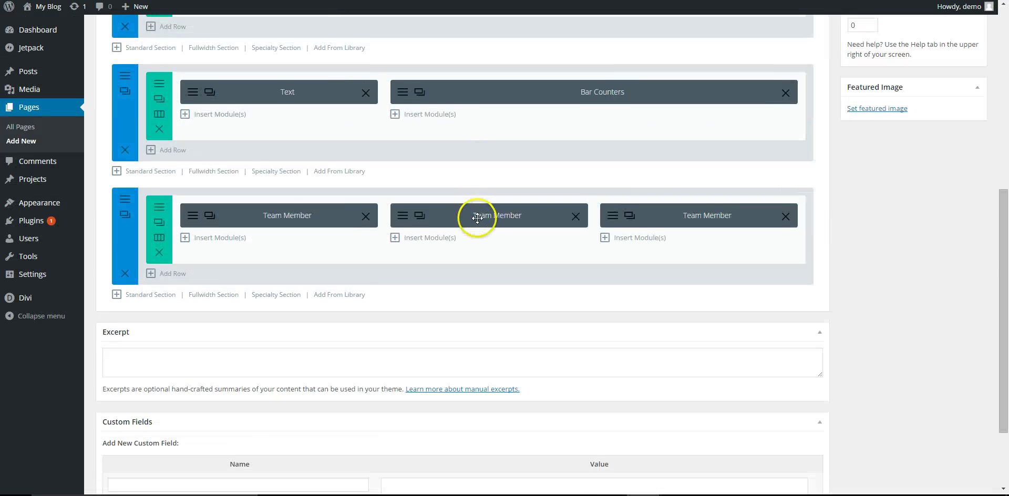
pyautogui.scroll(6, 628, 216)
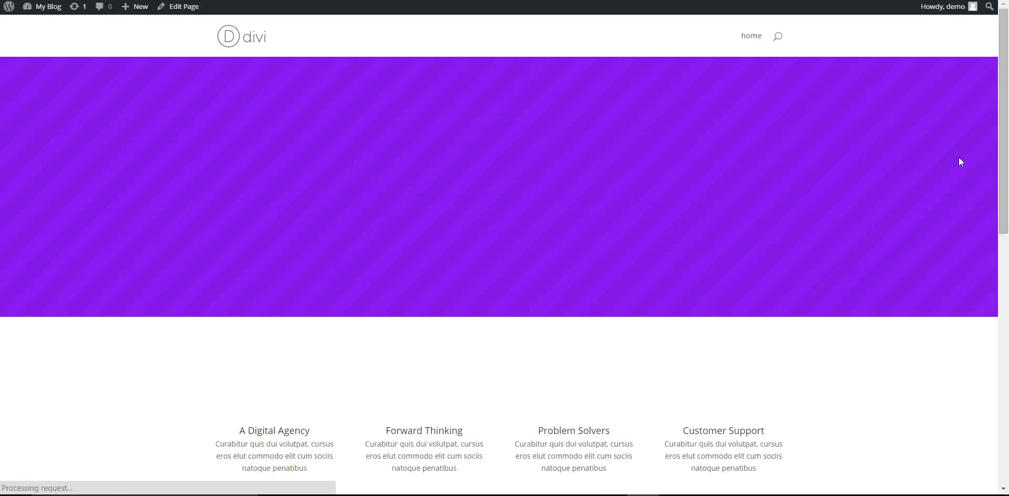
pyautogui.click(746, 276)
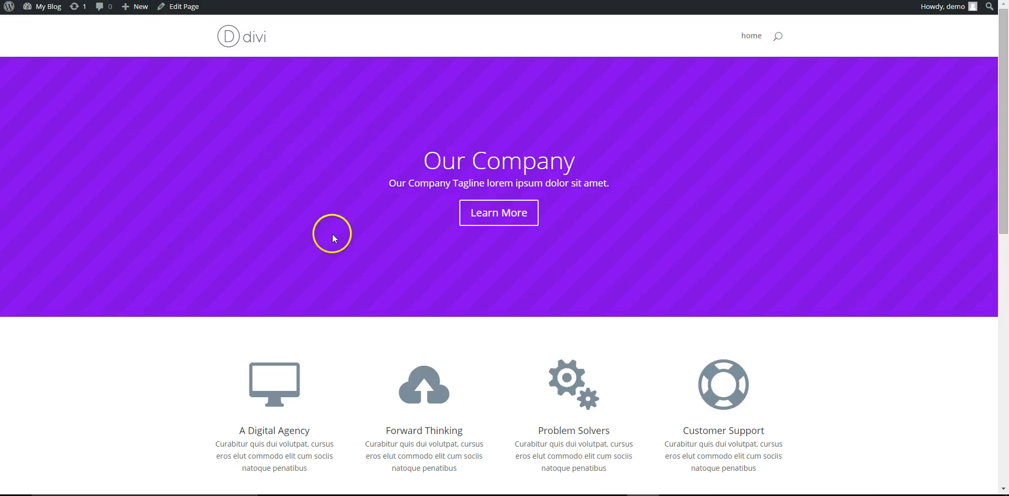
pyautogui.scroll(-4, 426, 242)
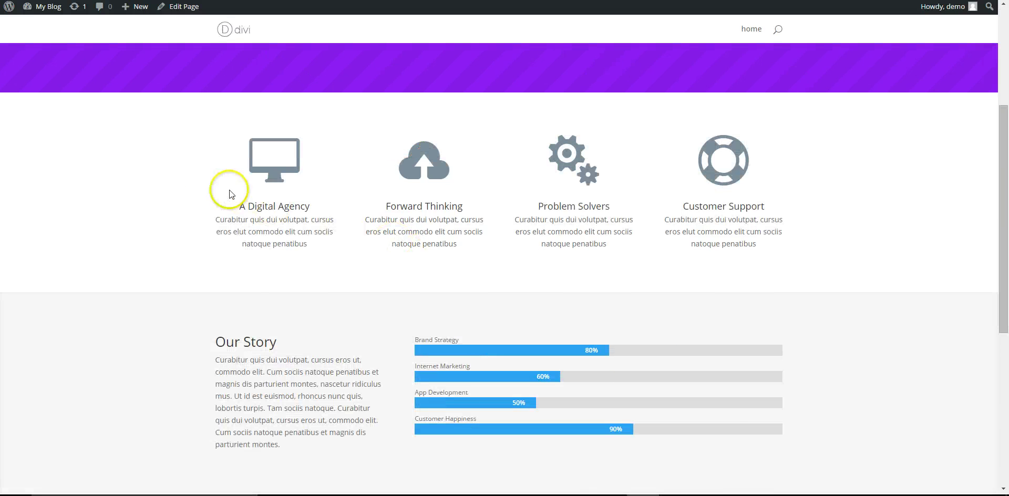
pyautogui.scroll(-2, 421, 241)
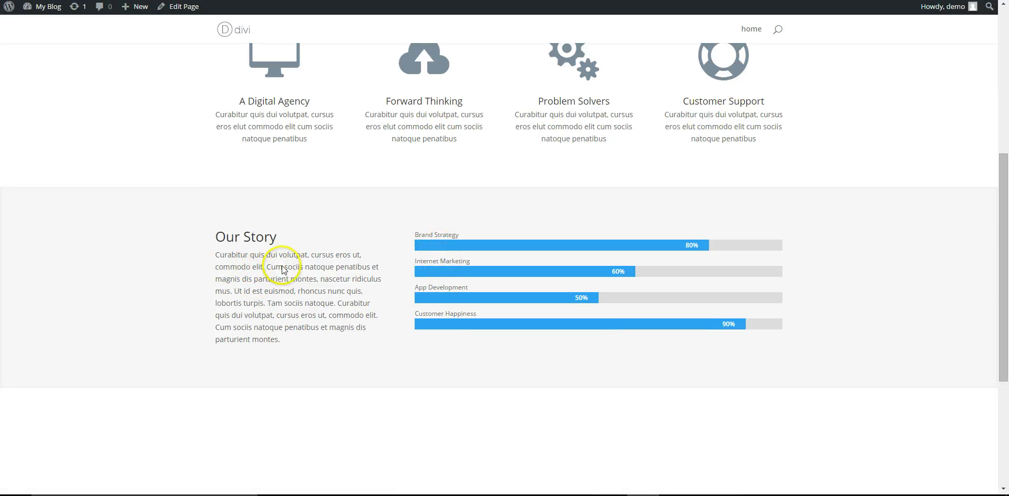
pyautogui.scroll(-4, 288, 259)
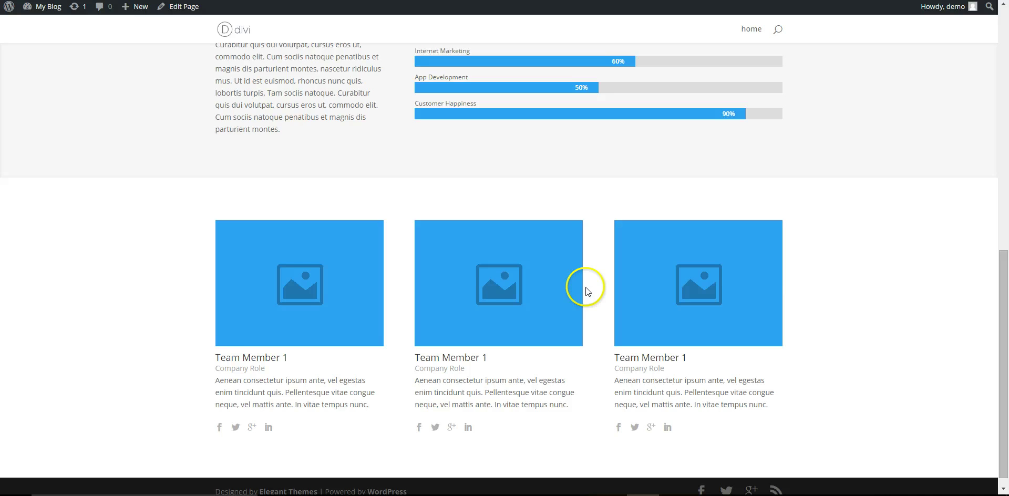
pyautogui.scroll(-1, 581, 286)
pyautogui.scroll(7, 583, 263)
pyautogui.scroll(4, 573, 219)
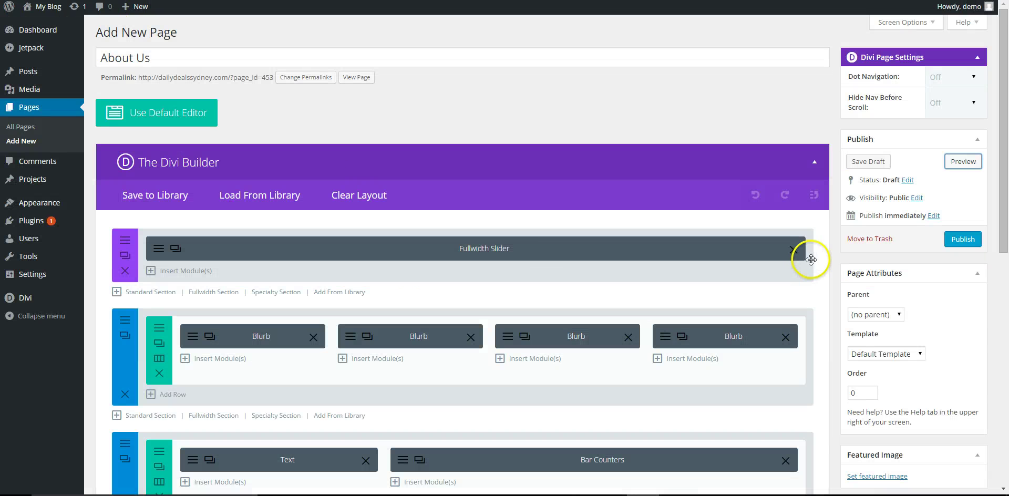
# Step: Publish the About Us page, check it under All Pages, and return to the site
pyautogui.click(955, 241)
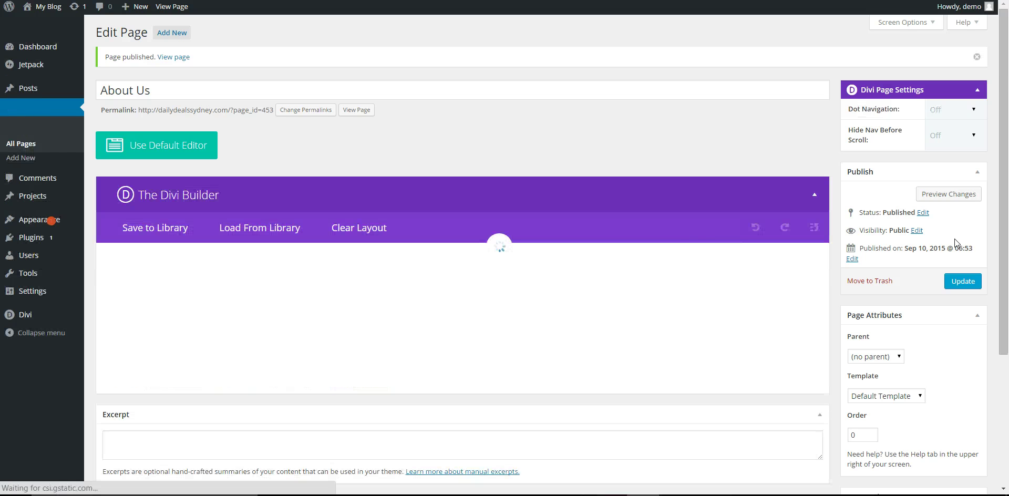
pyautogui.click(513, 205)
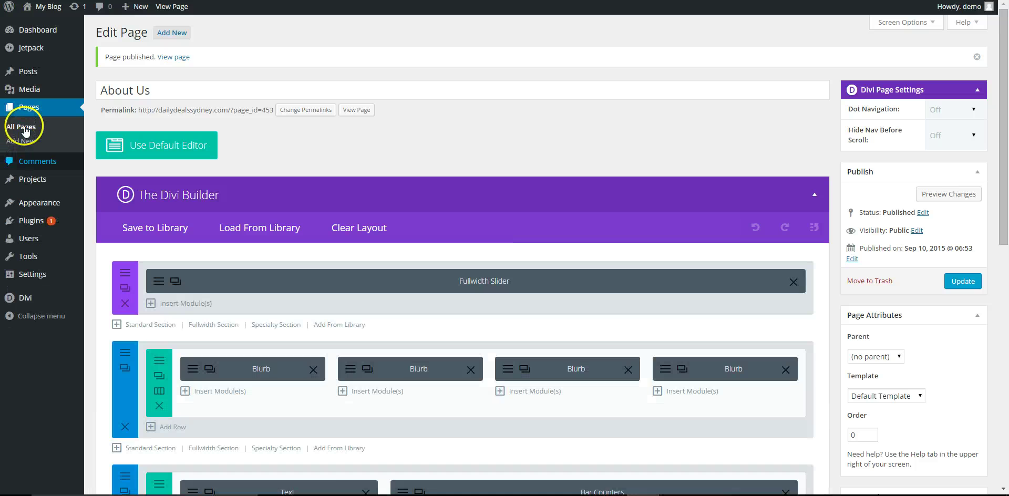
pyautogui.click(25, 129)
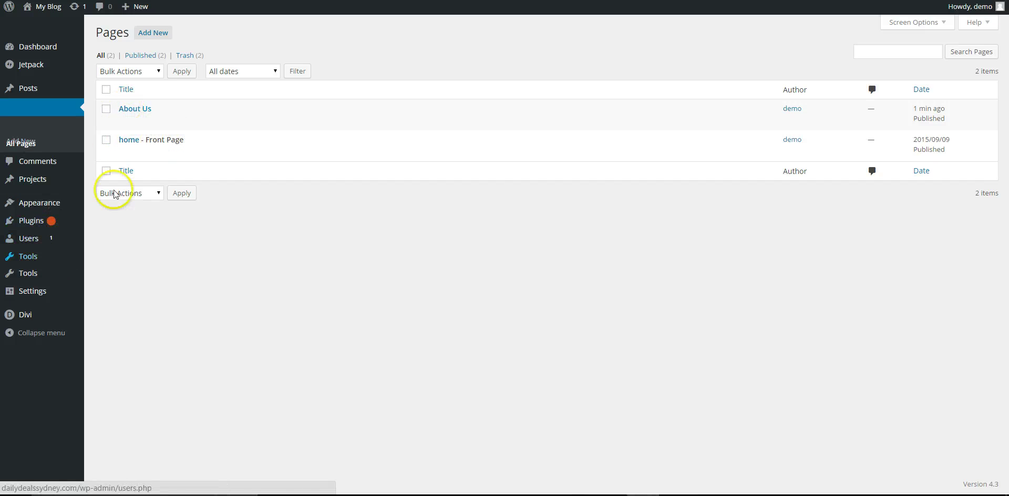
pyautogui.moveTo(52, 13)
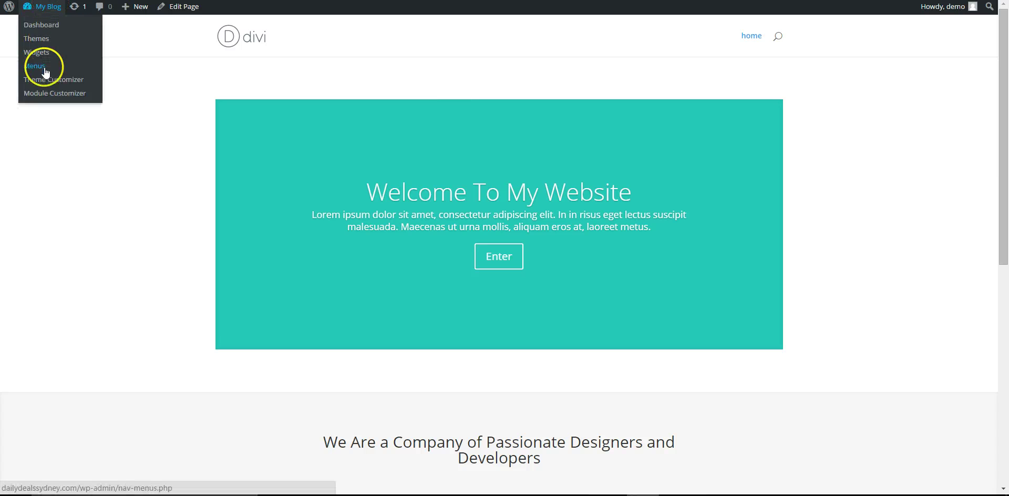
# Step: Add About Us after home in 'my menu' and save the menu
pyautogui.click(44, 68)
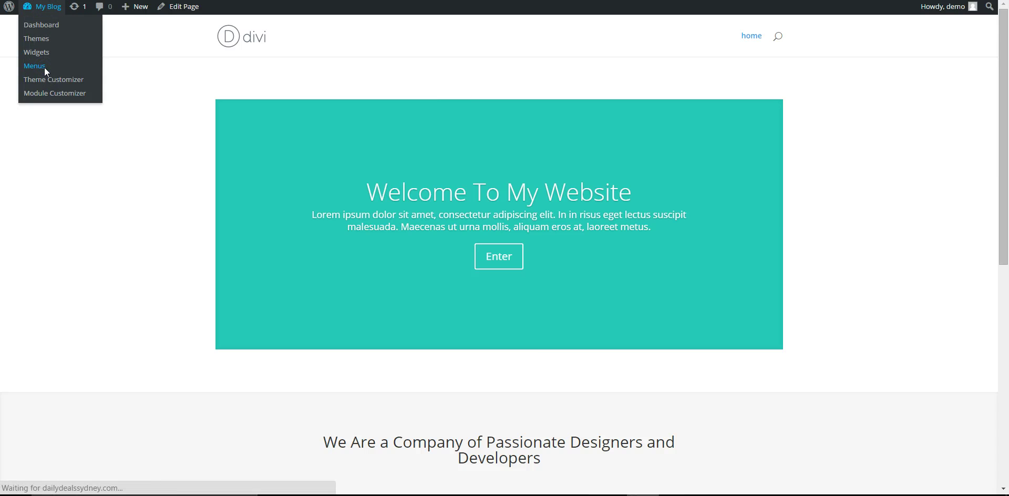
pyautogui.moveTo(46, 72)
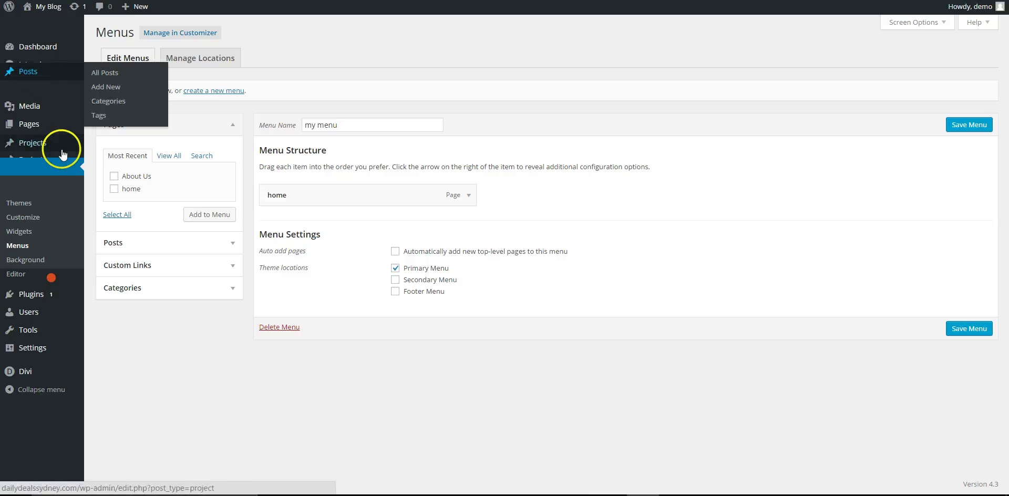
pyautogui.click(114, 176)
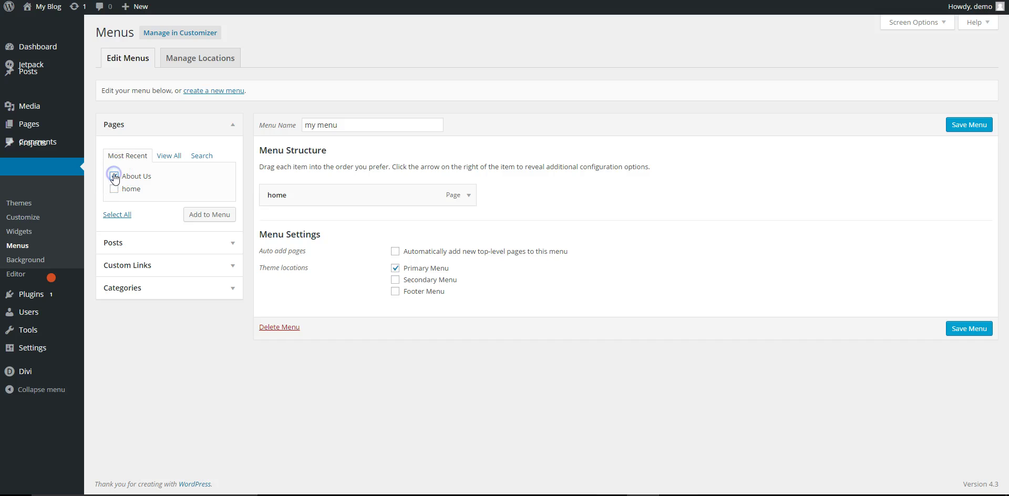
pyautogui.click(211, 214)
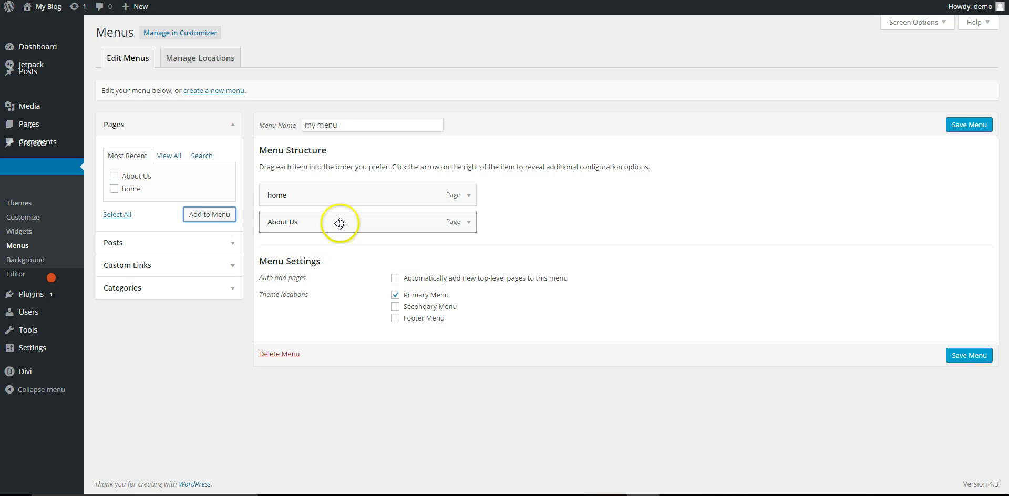
pyautogui.moveTo(340, 223)
pyautogui.mouseDown()
pyautogui.moveTo(337, 194)
pyautogui.moveTo(339, 226)
pyautogui.mouseUp()
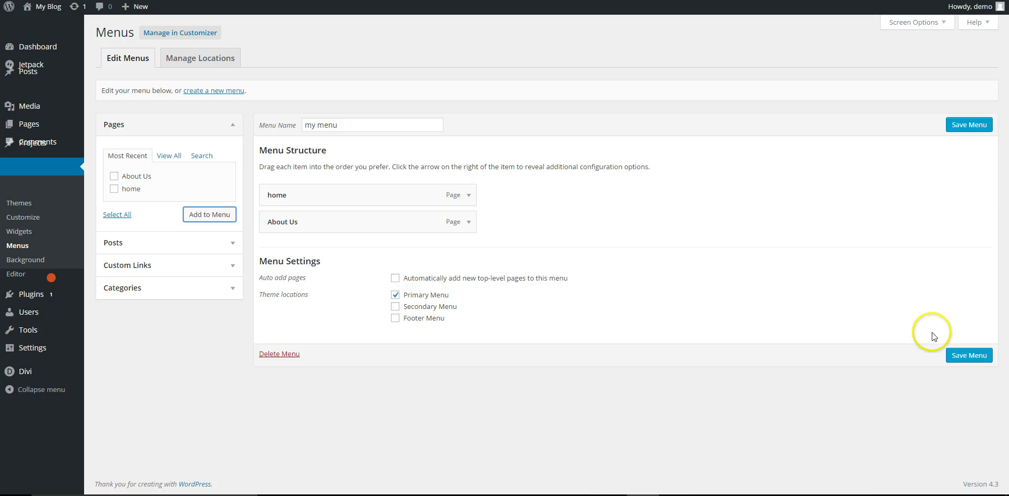
pyautogui.click(965, 359)
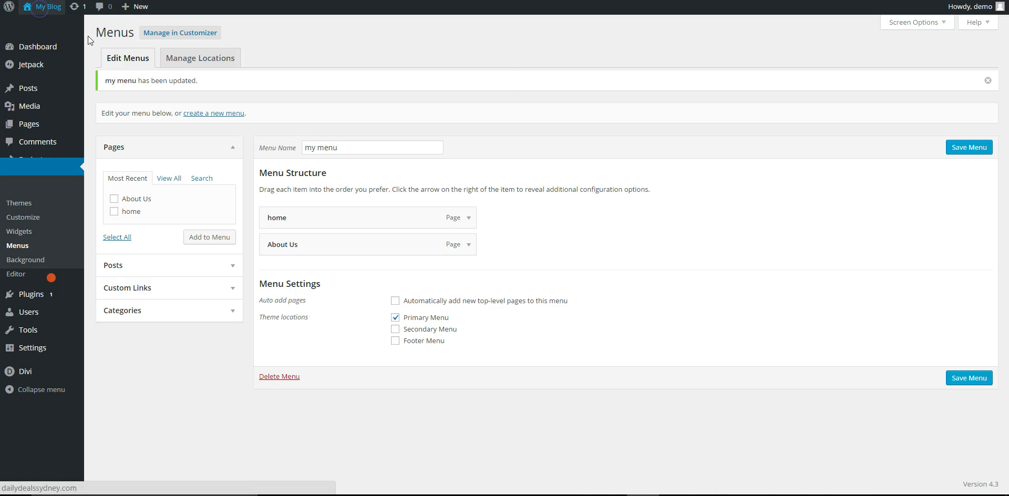
# Step: Open the live About Us page from the site menu and scroll through its content
pyautogui.click(165, 34)
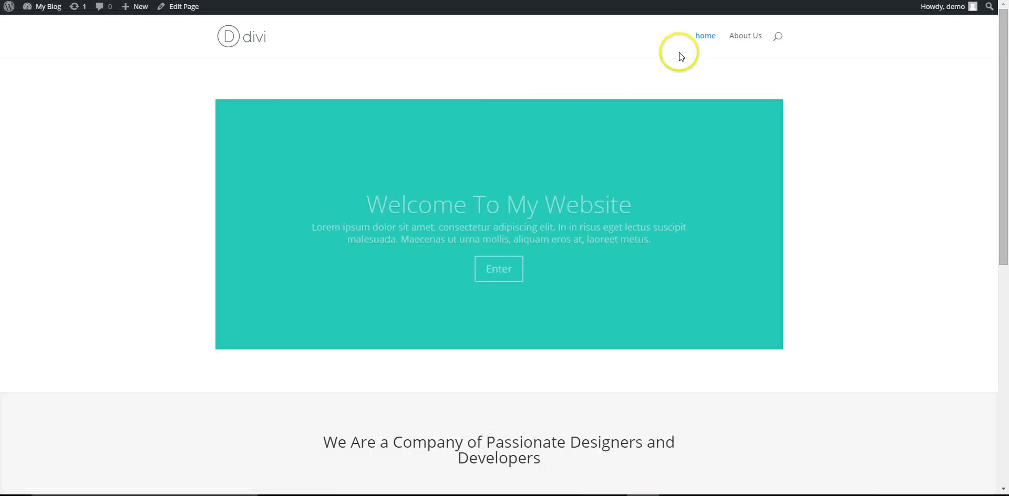
pyautogui.click(742, 38)
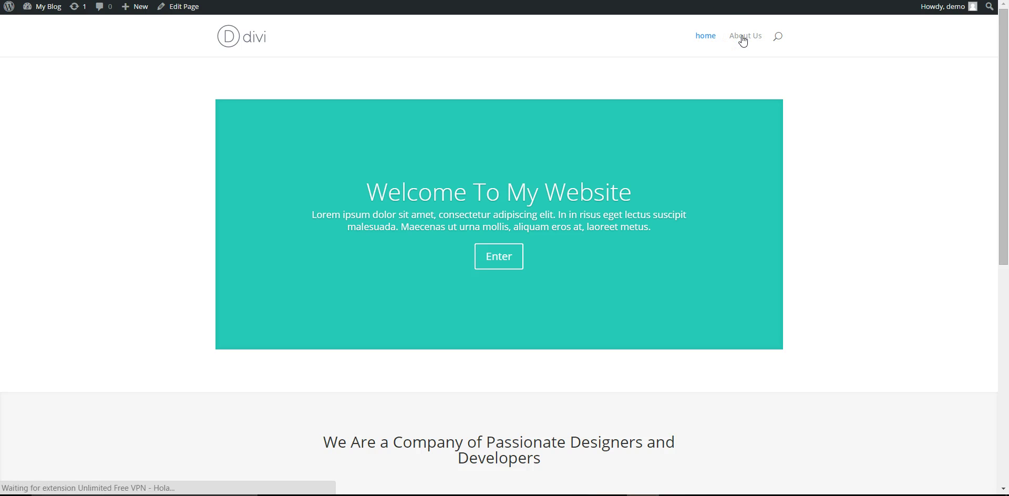
pyautogui.scroll(-6, 496, 211)
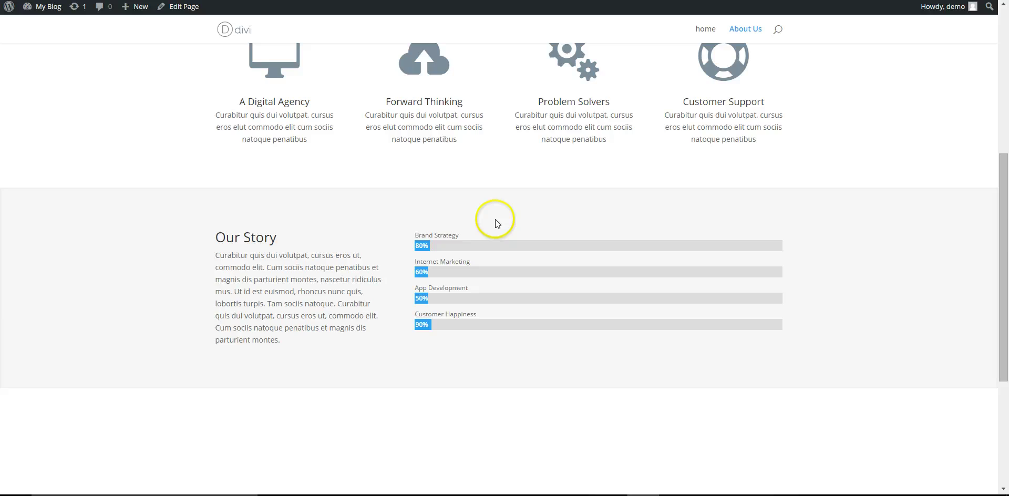
pyautogui.scroll(-4, 496, 221)
pyautogui.scroll(10, 502, 218)
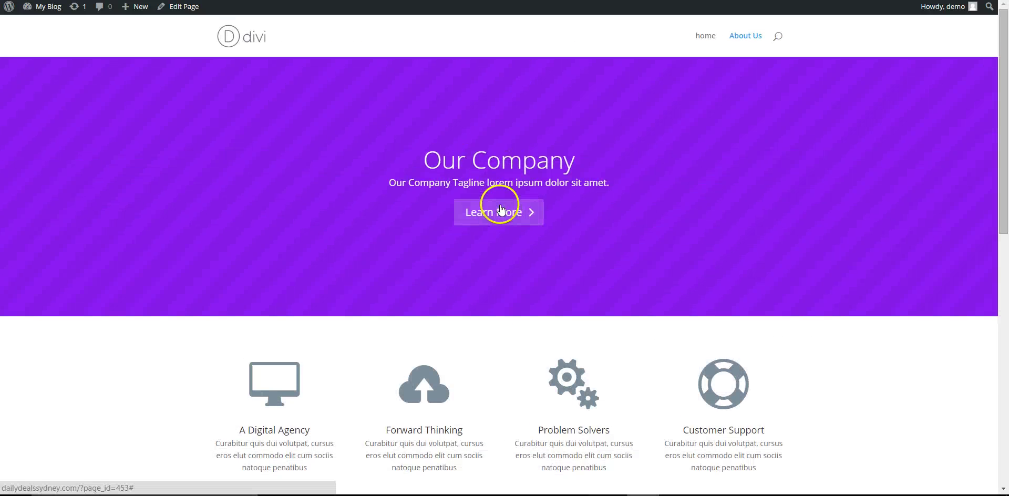
pyautogui.moveTo(143, 12)
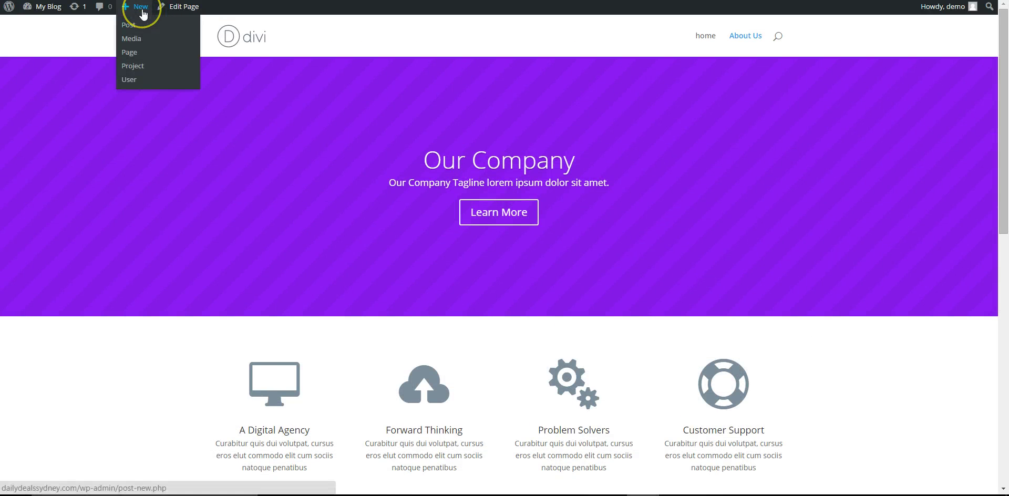
# Step: Create a new Divi Builder page titled Contact Us and open the predefined layouts
pyautogui.click(133, 55)
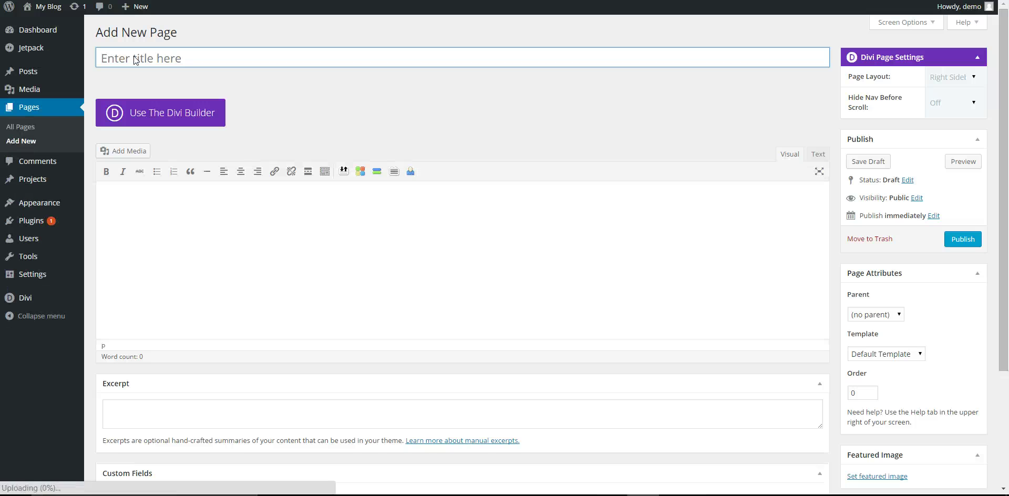
pyautogui.click(134, 59)
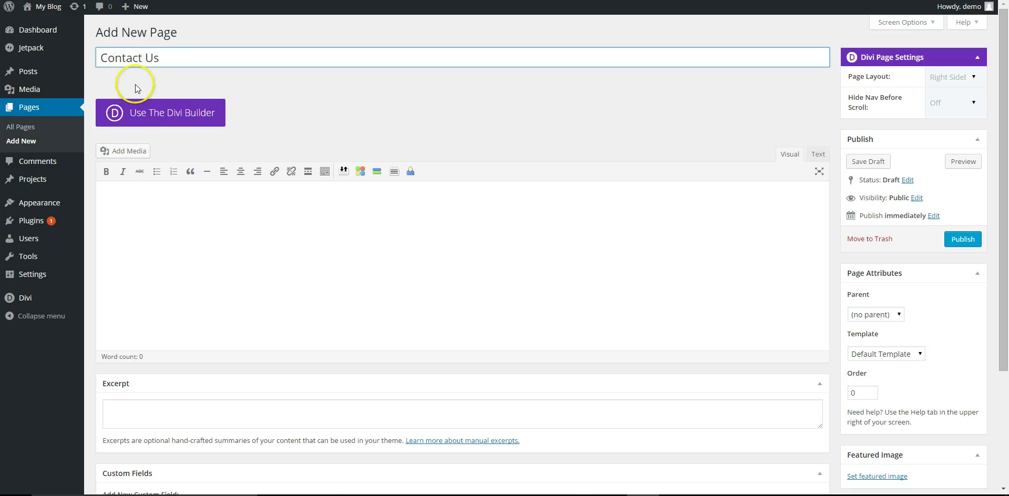
pyautogui.click(153, 113)
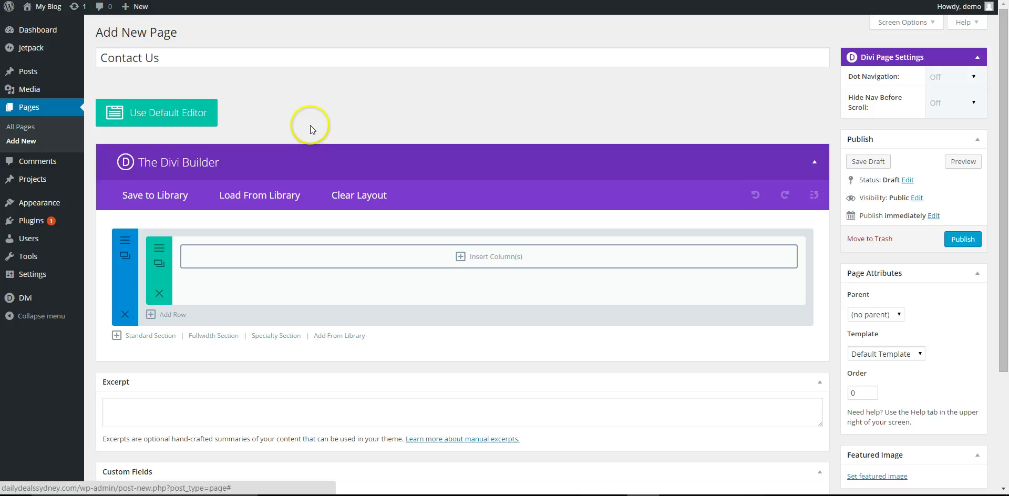
pyautogui.click(274, 195)
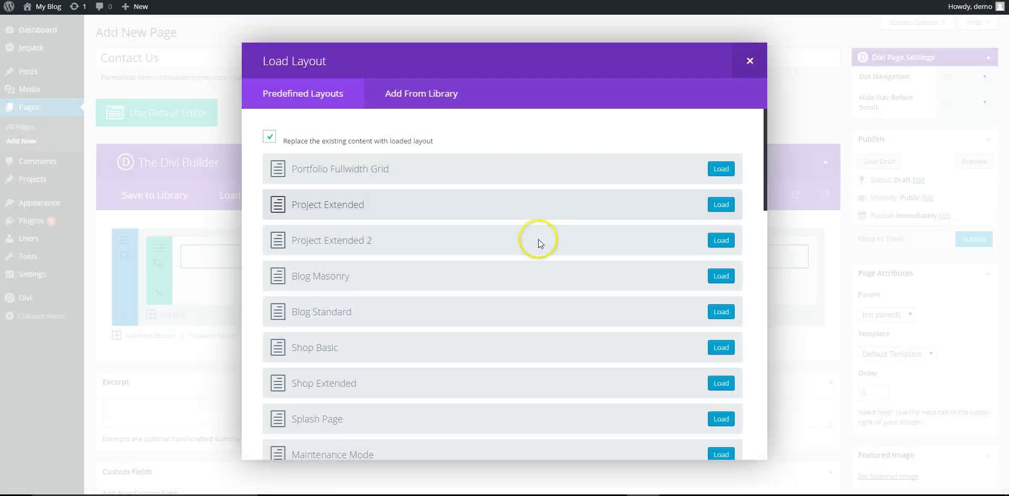
# Step: Load the Contact Us predefined layout into the page and publish it
pyautogui.scroll(-8, 517, 248)
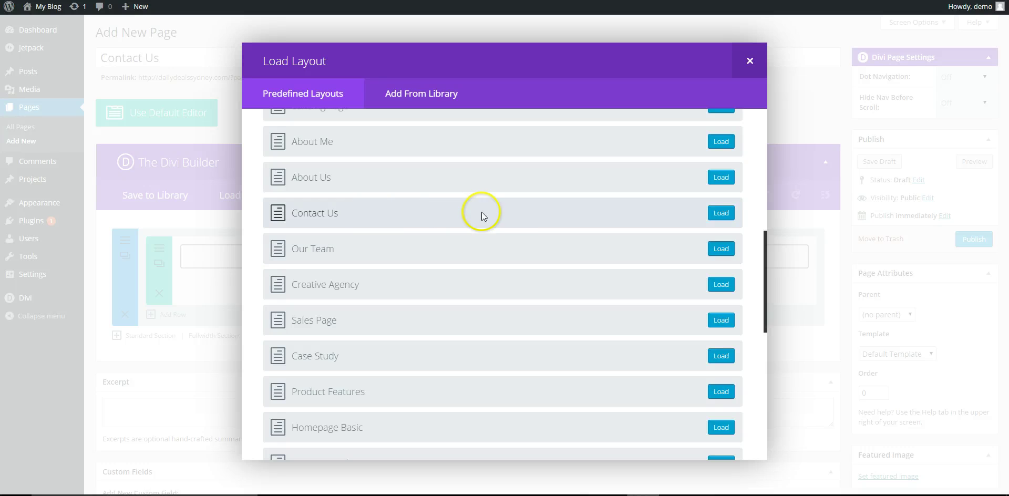
pyautogui.click(720, 214)
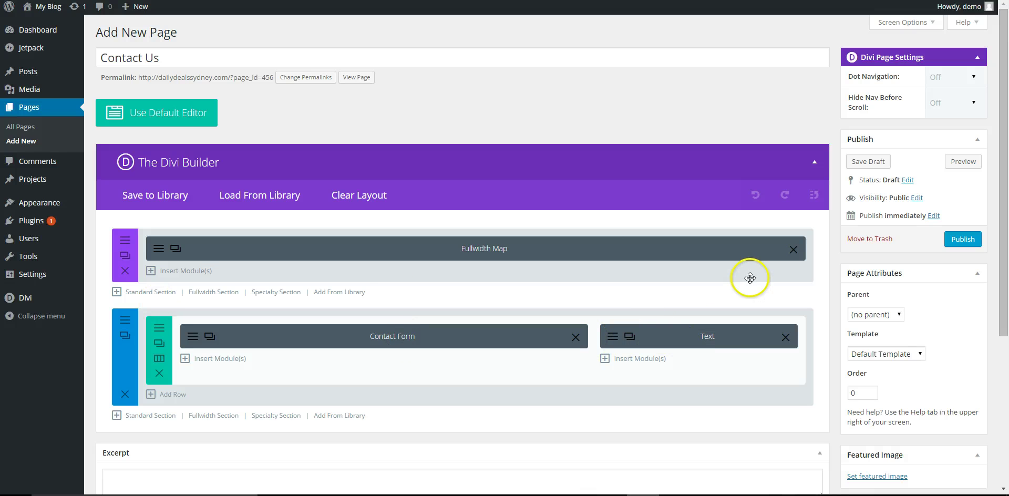
pyautogui.click(961, 240)
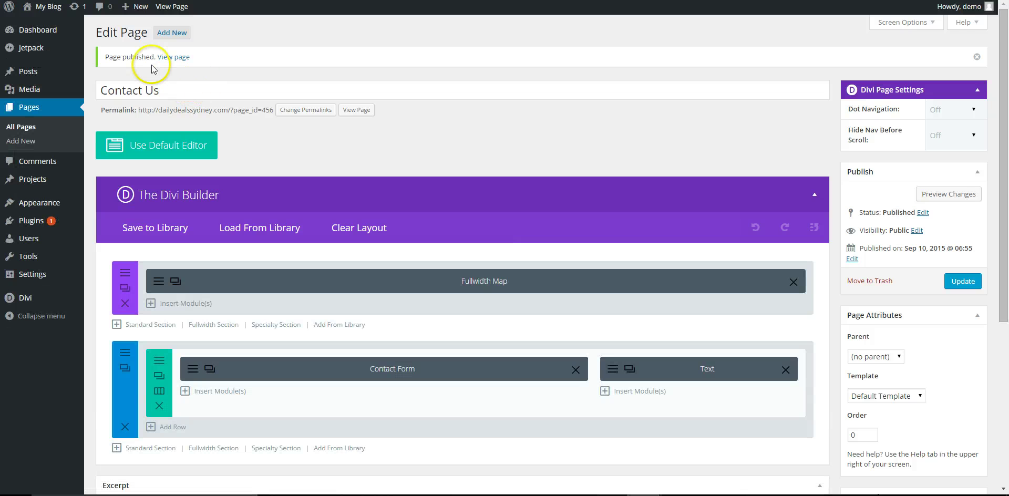
# Step: Create a new page titled 'Blog' and switch it to the Divi Builder
pyautogui.moveTo(130, 7)
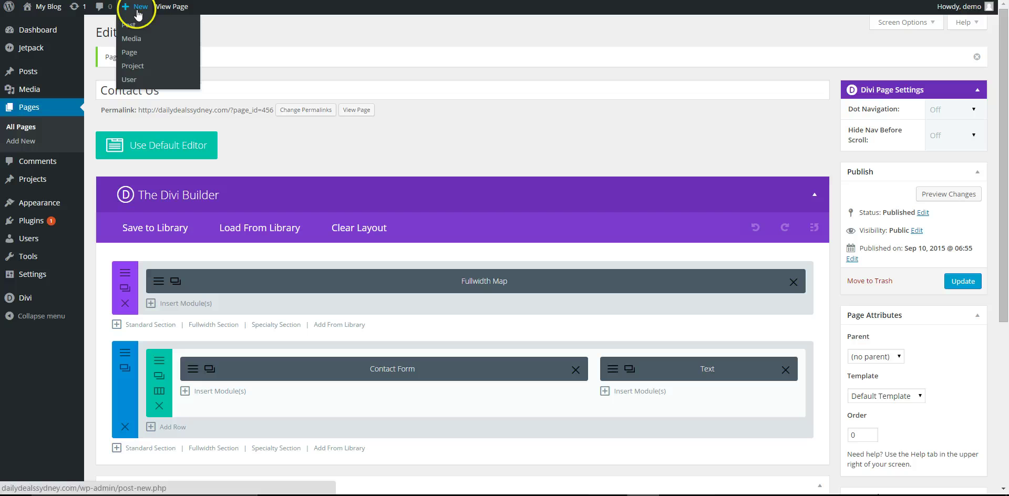
pyautogui.click(133, 53)
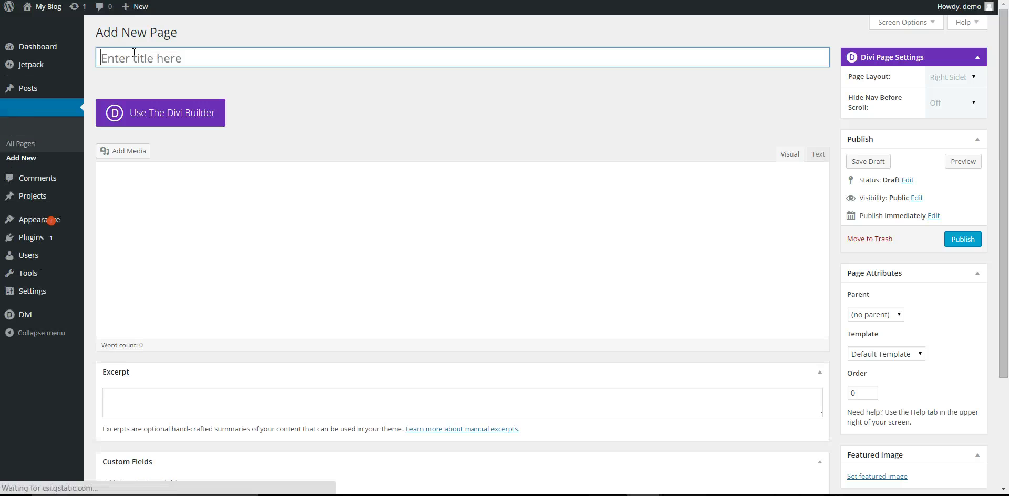
pyautogui.write('Blog')
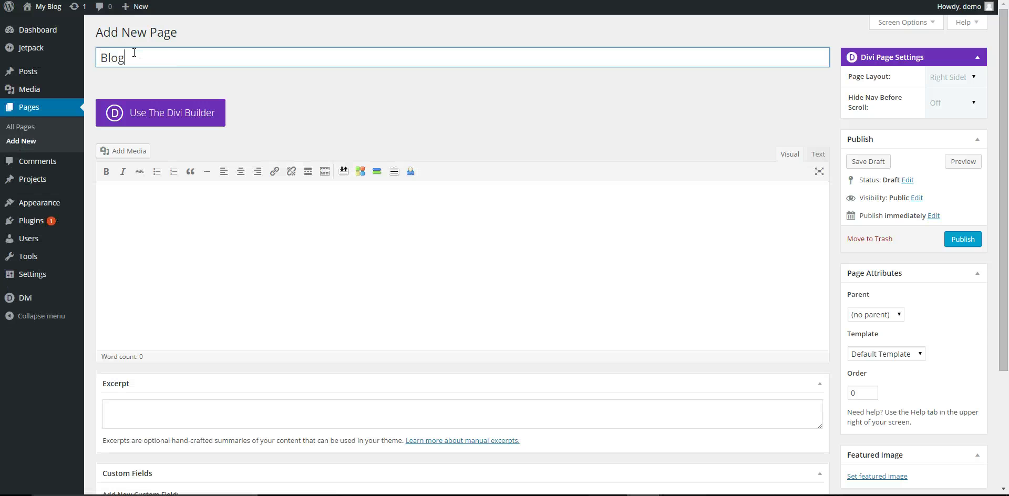
pyautogui.click(164, 102)
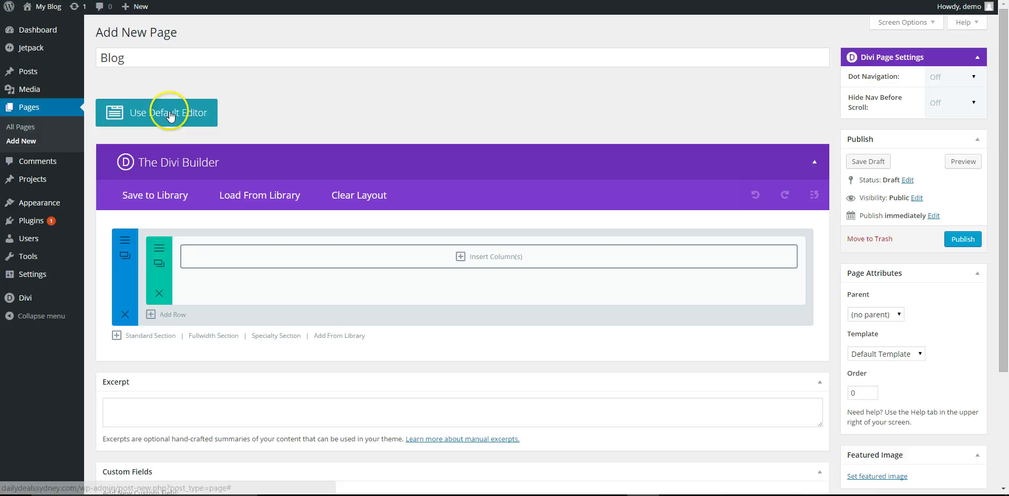
# Step: Load the Blog Standard layout with 'Replace the existing content' kept on
pyautogui.click(258, 197)
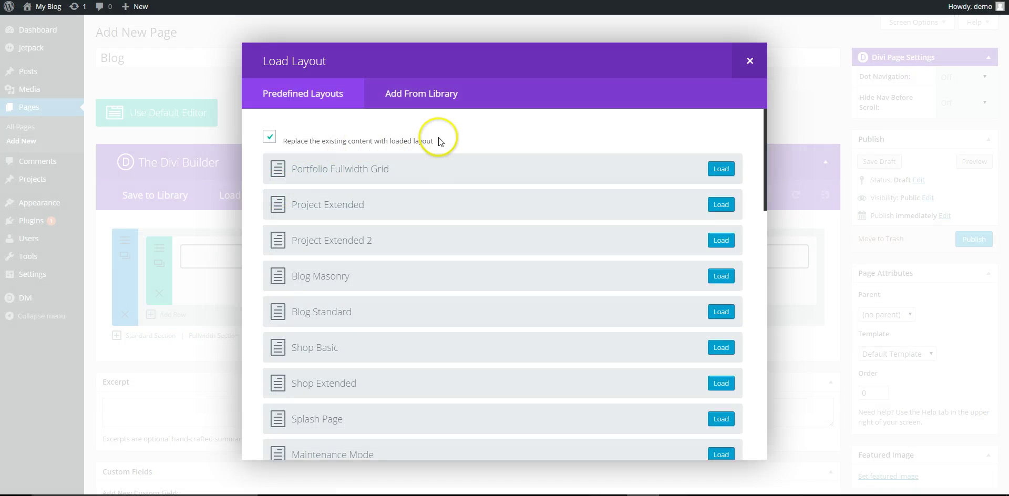
pyautogui.moveTo(440, 140); pyautogui.dragTo(313, 142)
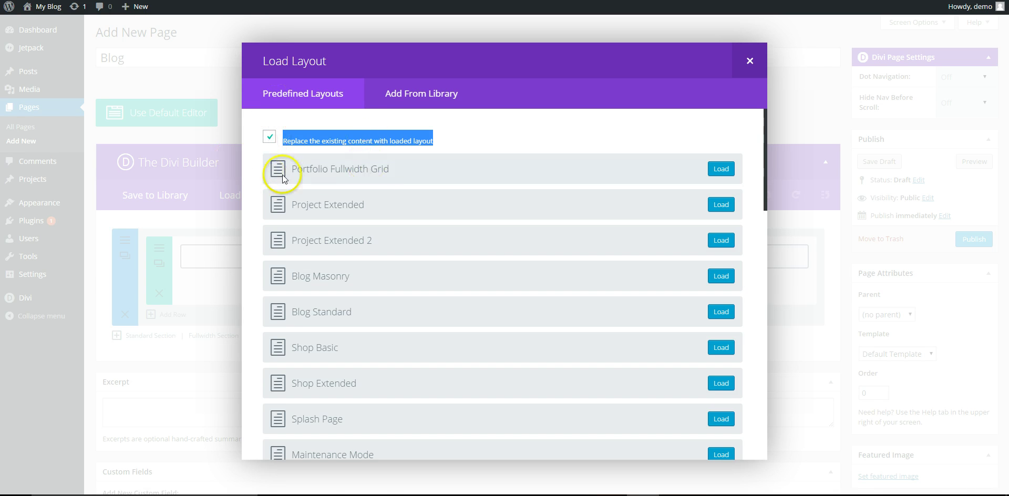
pyautogui.click(269, 138)
pyautogui.click(269, 138)
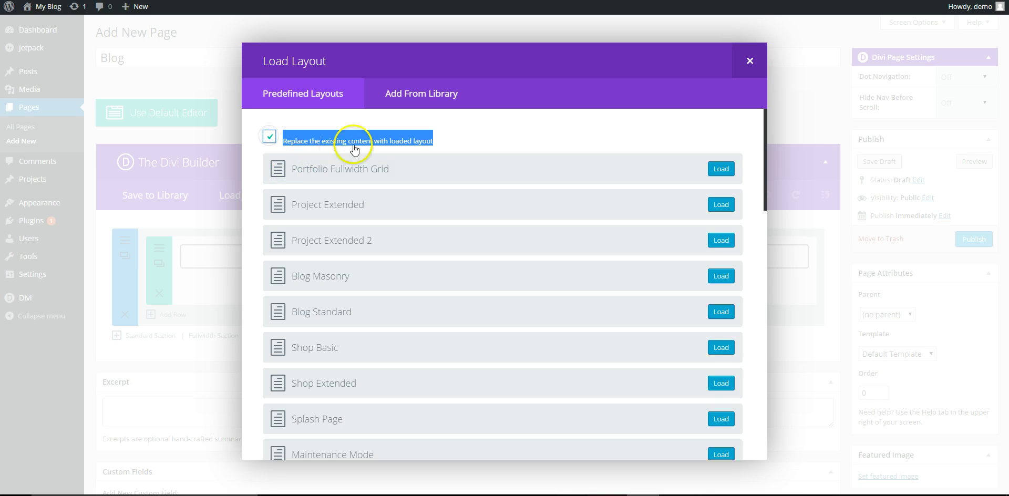
pyautogui.click(471, 135)
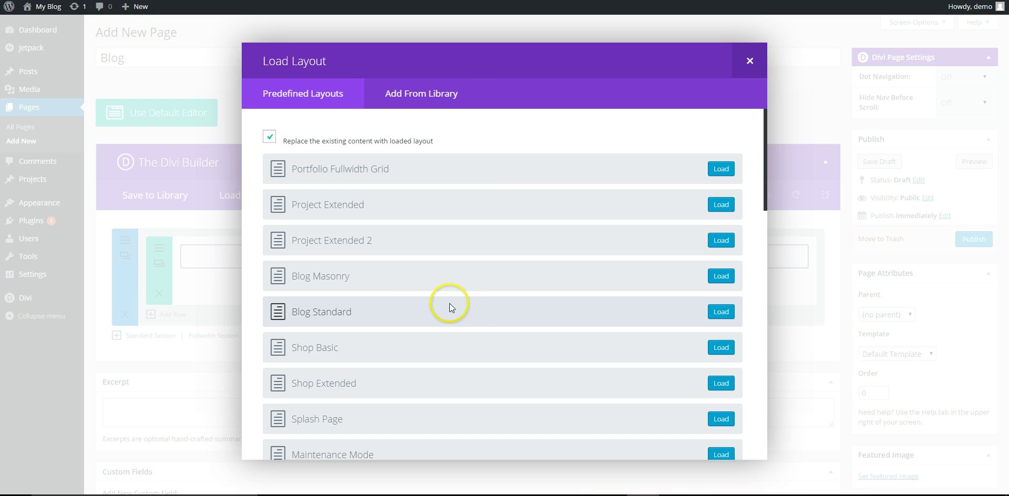
pyautogui.click(715, 312)
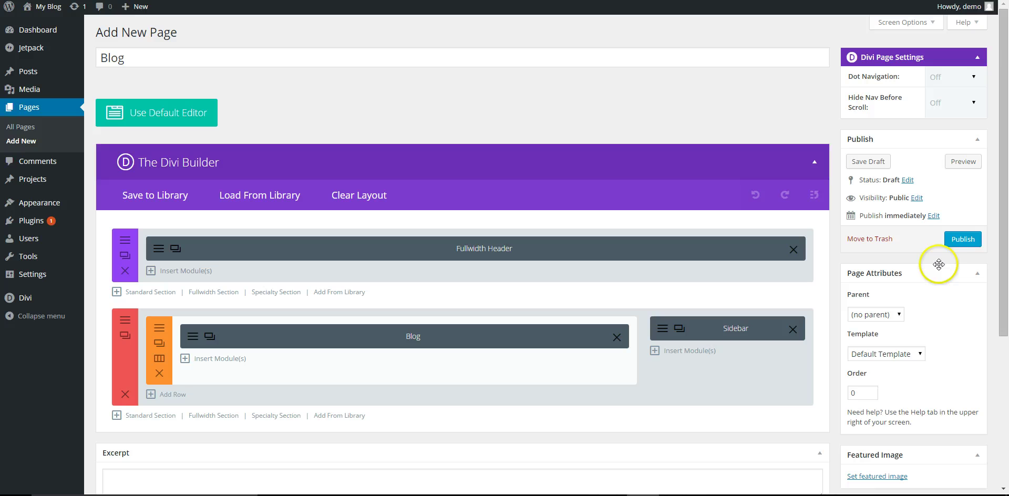
# Step: Publish the Blog page with its Fullwidth Header, Blog and Sidebar layout
pyautogui.click(962, 241)
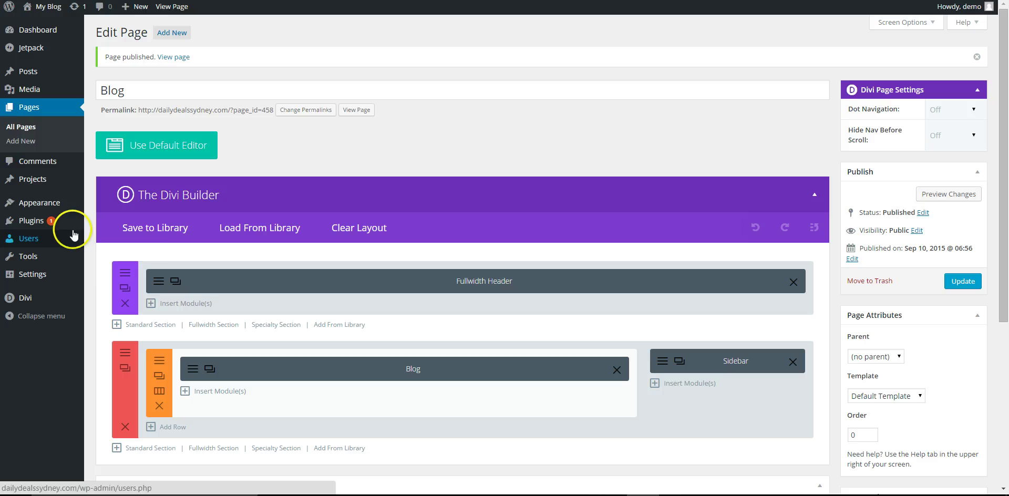
pyautogui.moveTo(31, 206)
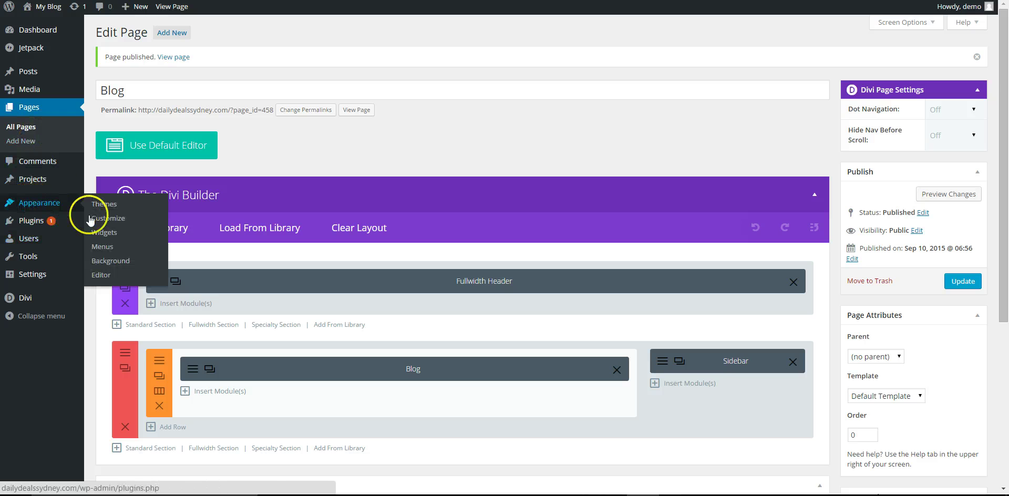
# Step: Add Contact Us and Blog to 'my menu', order it home, About Us, Contact Us, Blog, and save
pyautogui.click(103, 247)
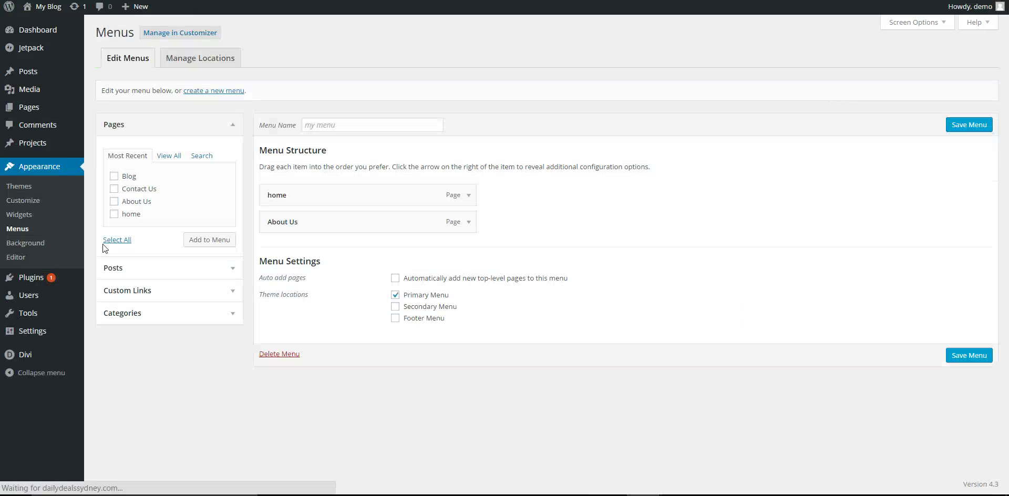
pyautogui.click(114, 189)
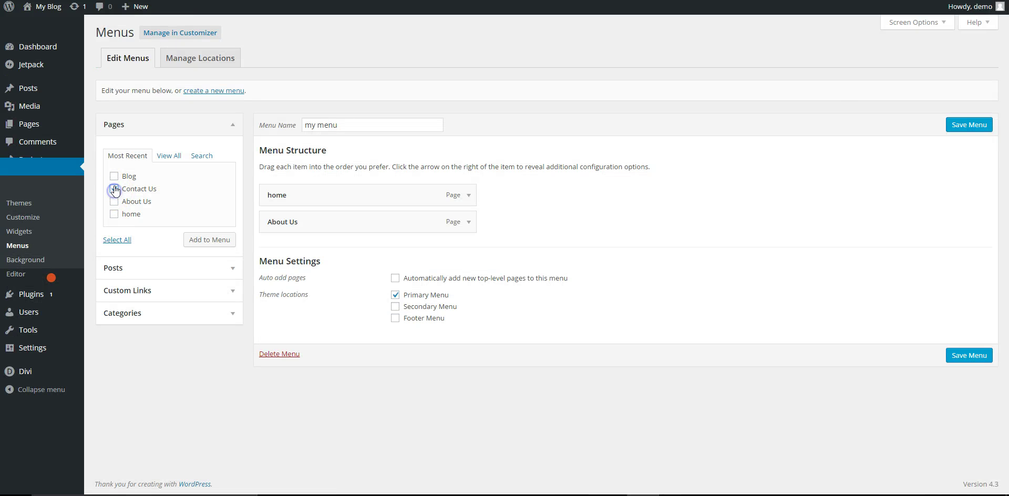
pyautogui.click(210, 239)
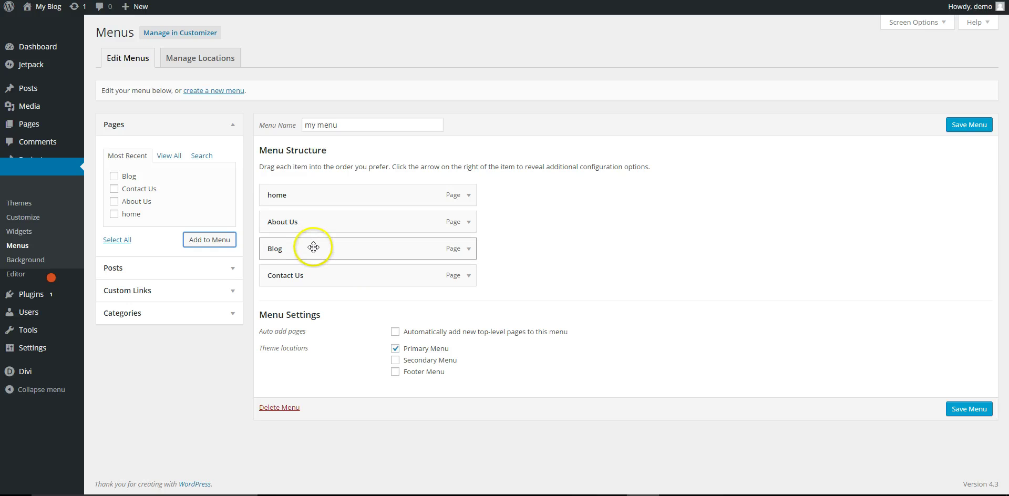
pyautogui.moveTo(313, 245); pyautogui.dragTo(304, 279)
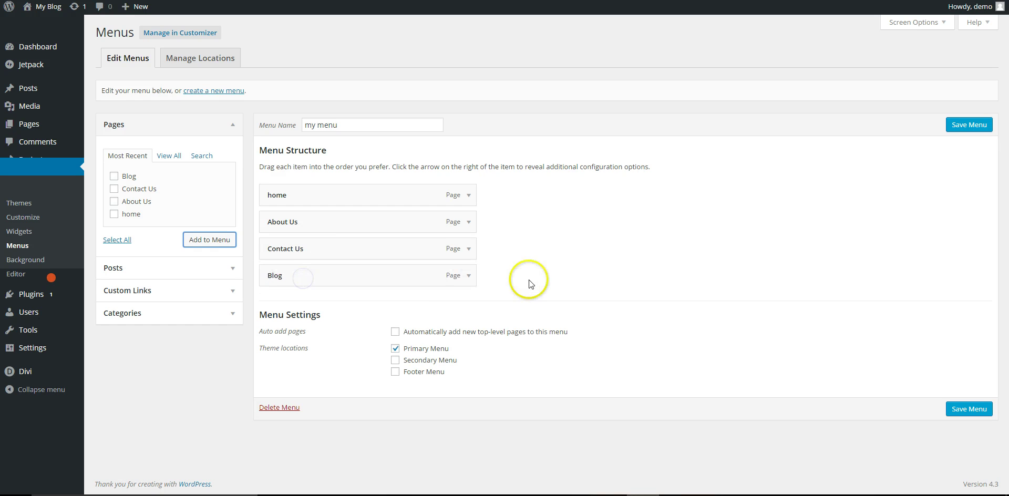
pyautogui.click(967, 409)
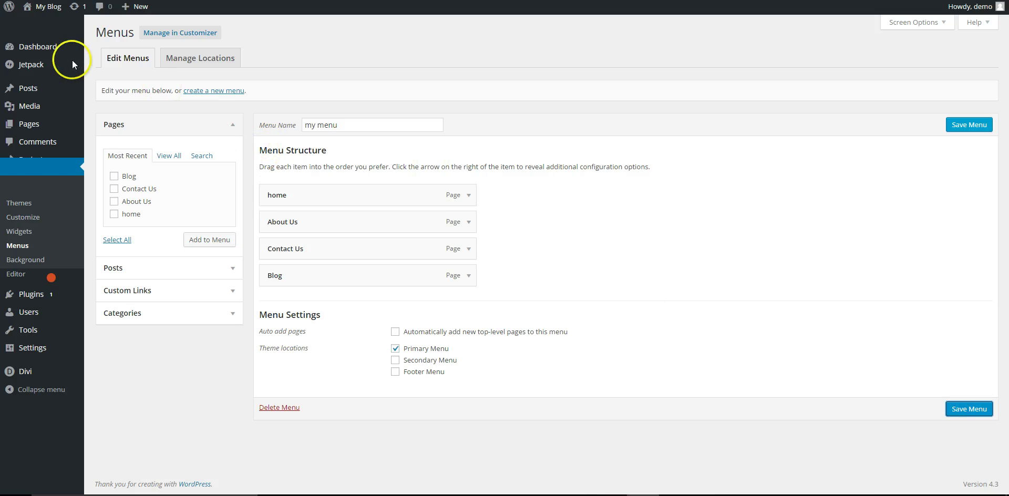
# Step: View the live home page and check its header shows home, About Us, Contact Us, Blog
pyautogui.click(55, 10)
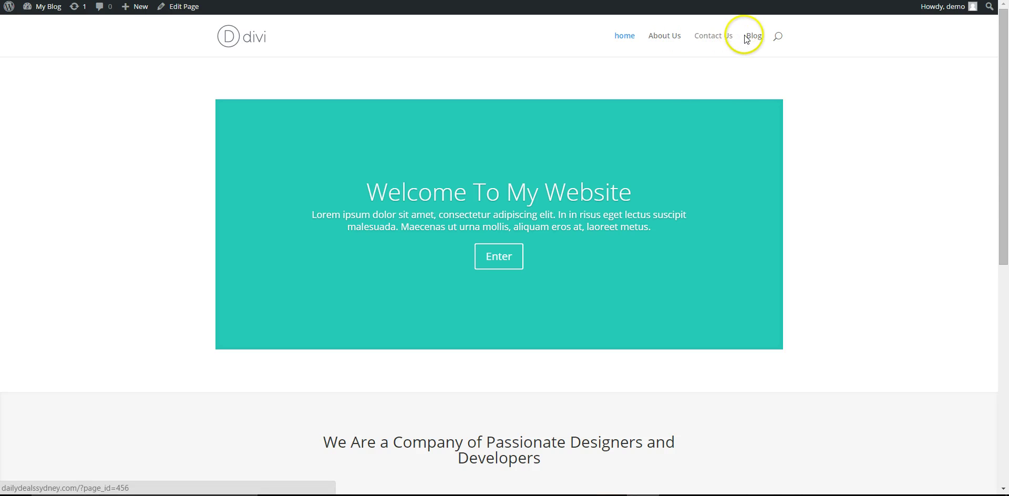
pyautogui.scroll(-8, 581, 216)
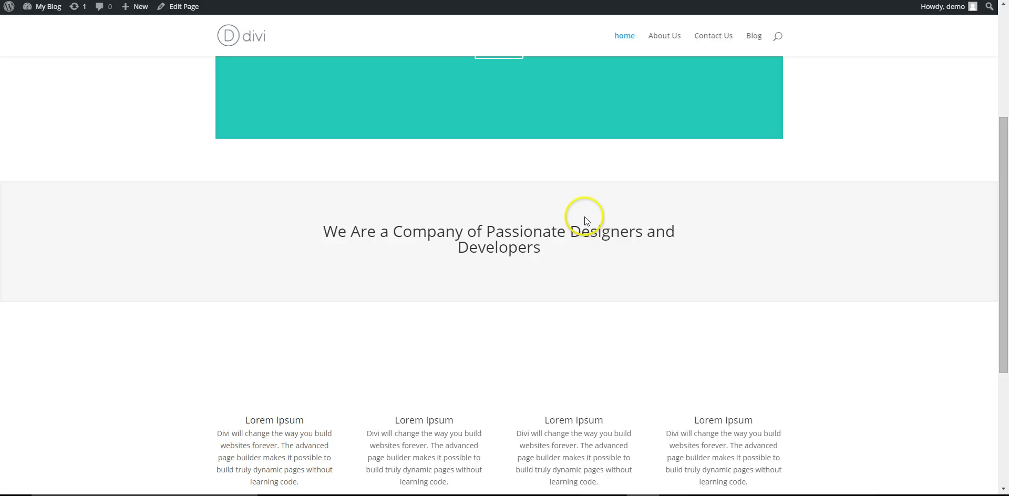
pyautogui.scroll(6, 591, 356)
pyautogui.scroll(2, 626, 212)
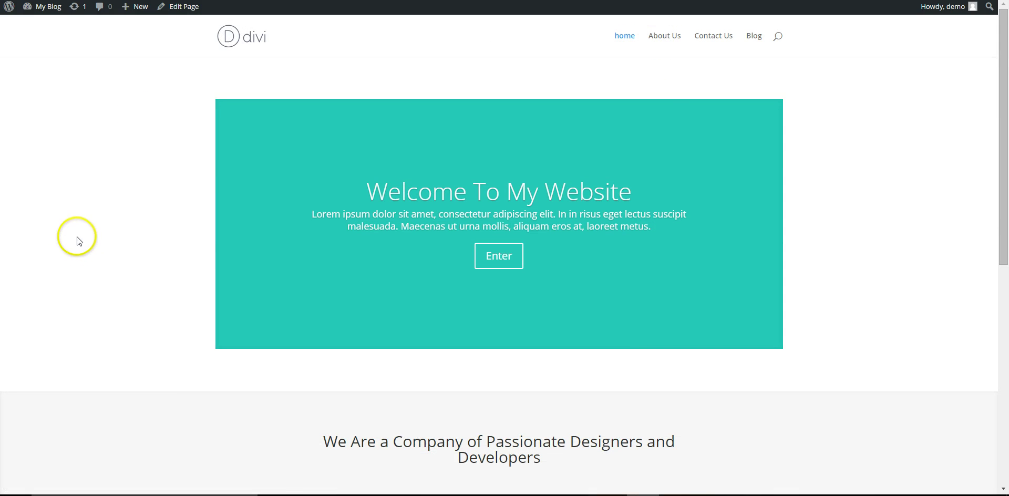
pyautogui.scroll(-6, 79, 237)
pyautogui.scroll(6, 518, 189)
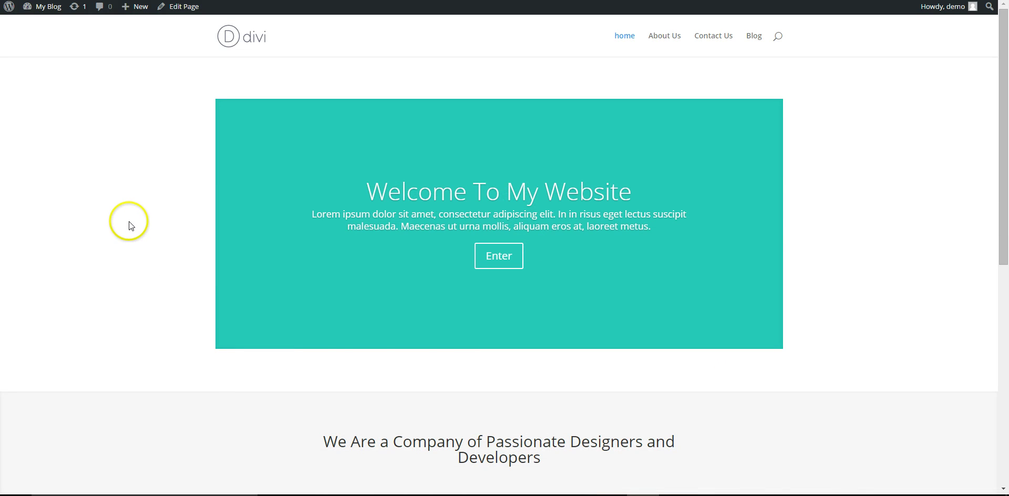
pyautogui.scroll(-6, 140, 218)
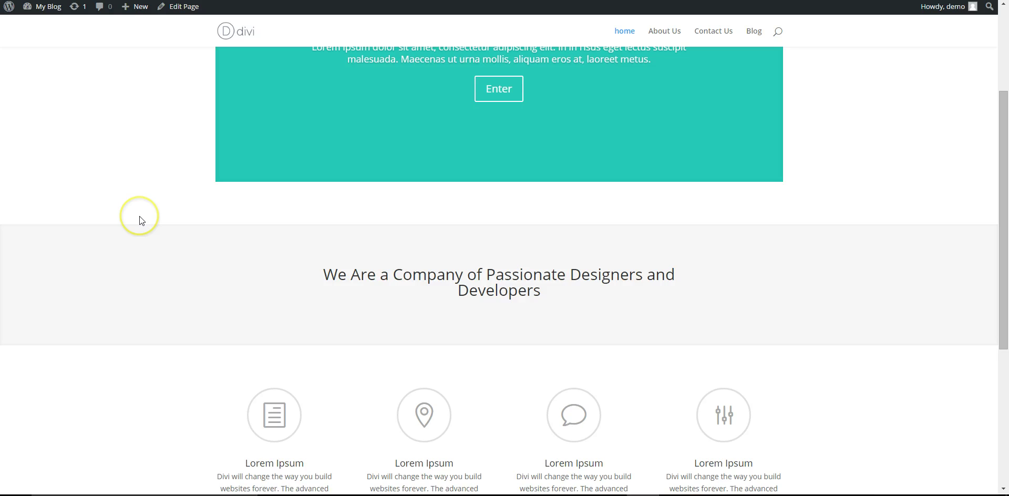